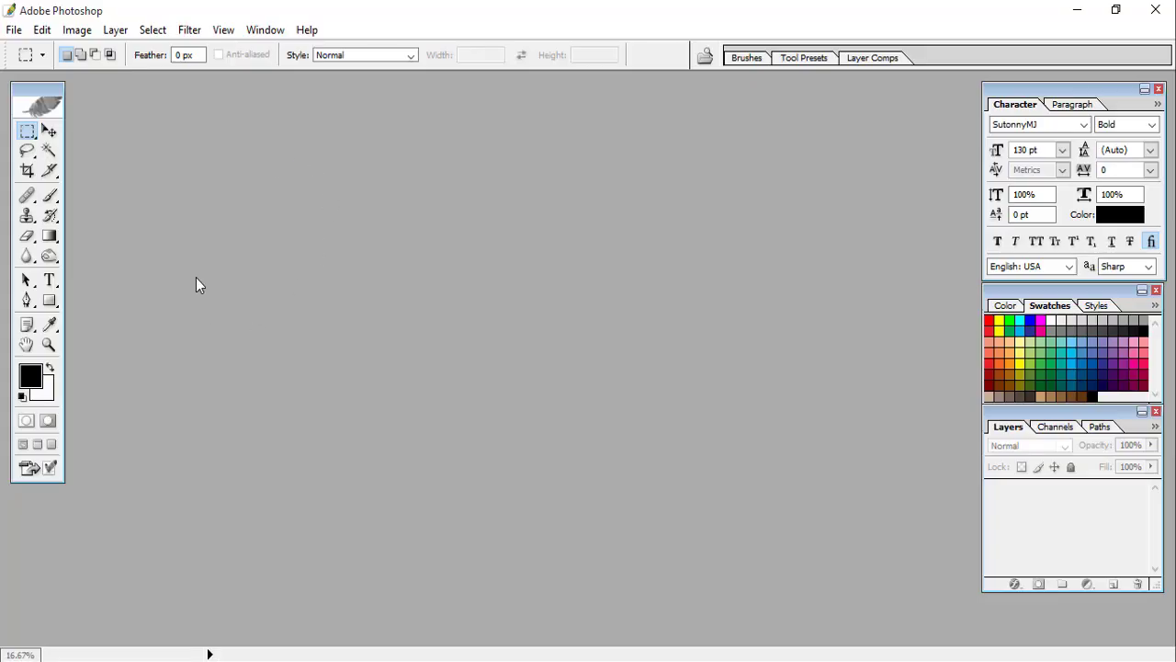
# Open the File menu in the empty Photoshop workspace.
pyautogui.click(13, 29)
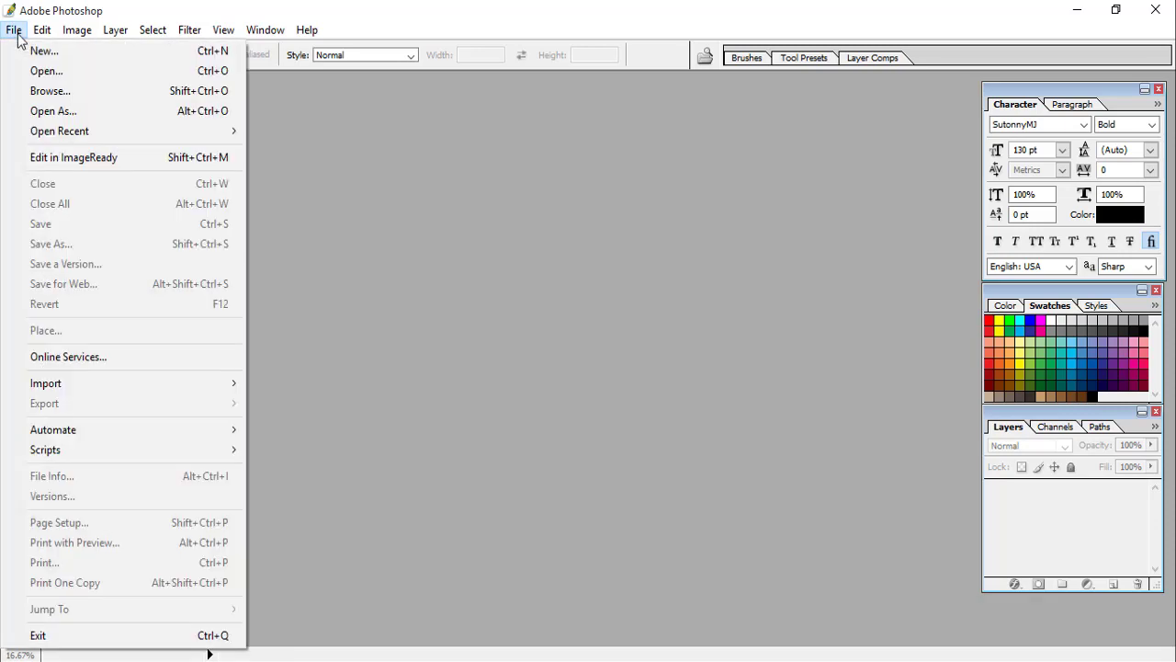
# Open _Brickwall_01_-free.jpg and the brunette portrait together from Downloads.
pyautogui.click(59, 73)
pyautogui.moveTo(956, 399); pyautogui.dragTo(812, 343)
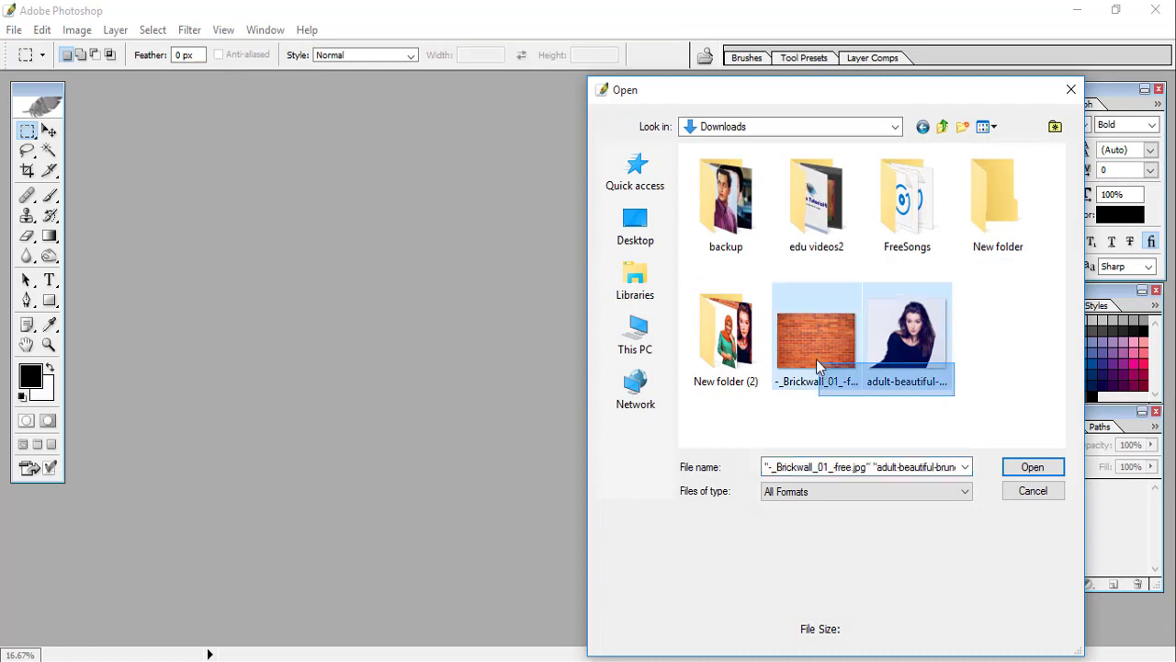
pyautogui.click(1032, 467)
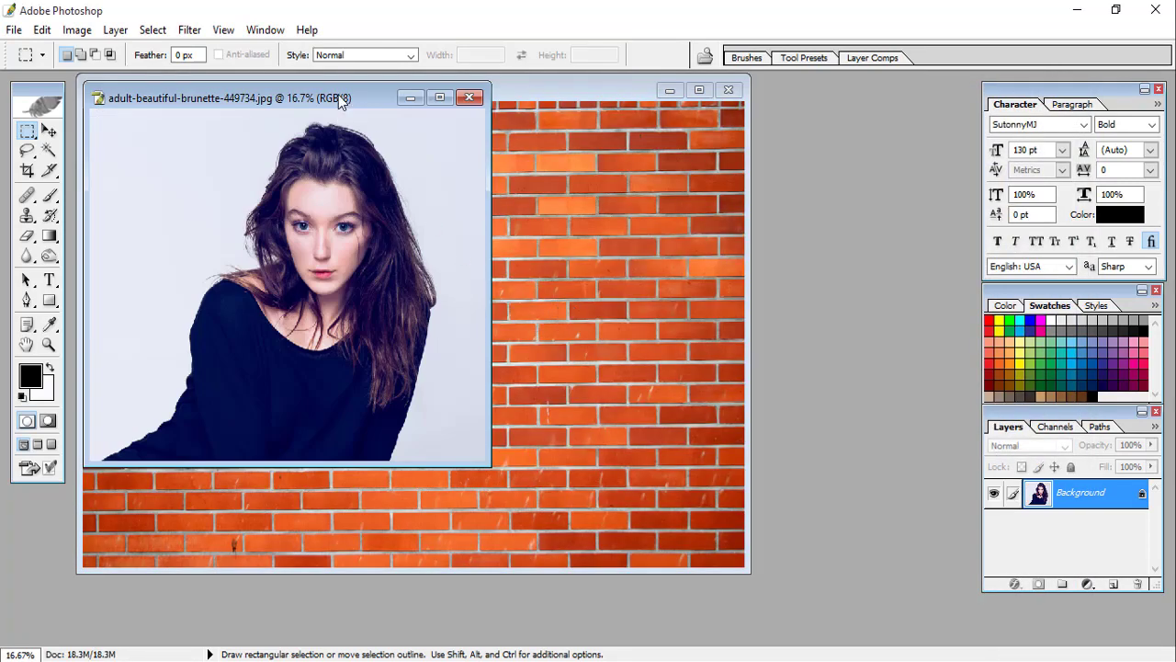
# Move the portrait window aside and bring the brick wall window to the front.
pyautogui.moveTo(340, 98); pyautogui.dragTo(860, 181)
pyautogui.click(532, 83)
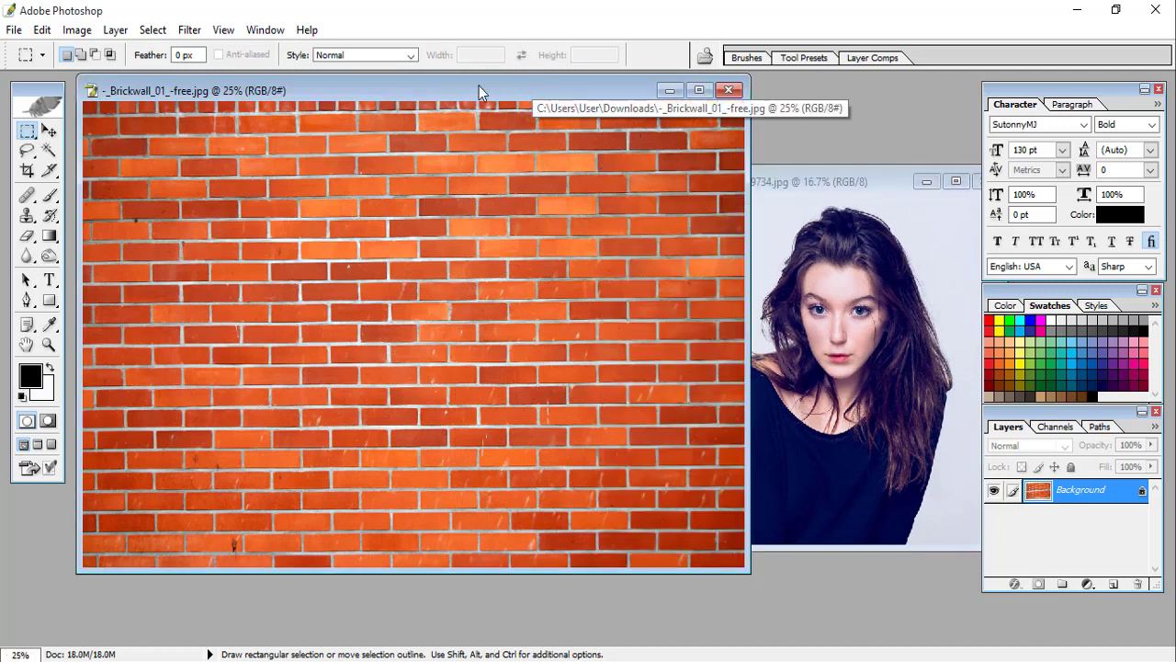
pyautogui.moveTo(479, 86); pyautogui.dragTo(488, 85)
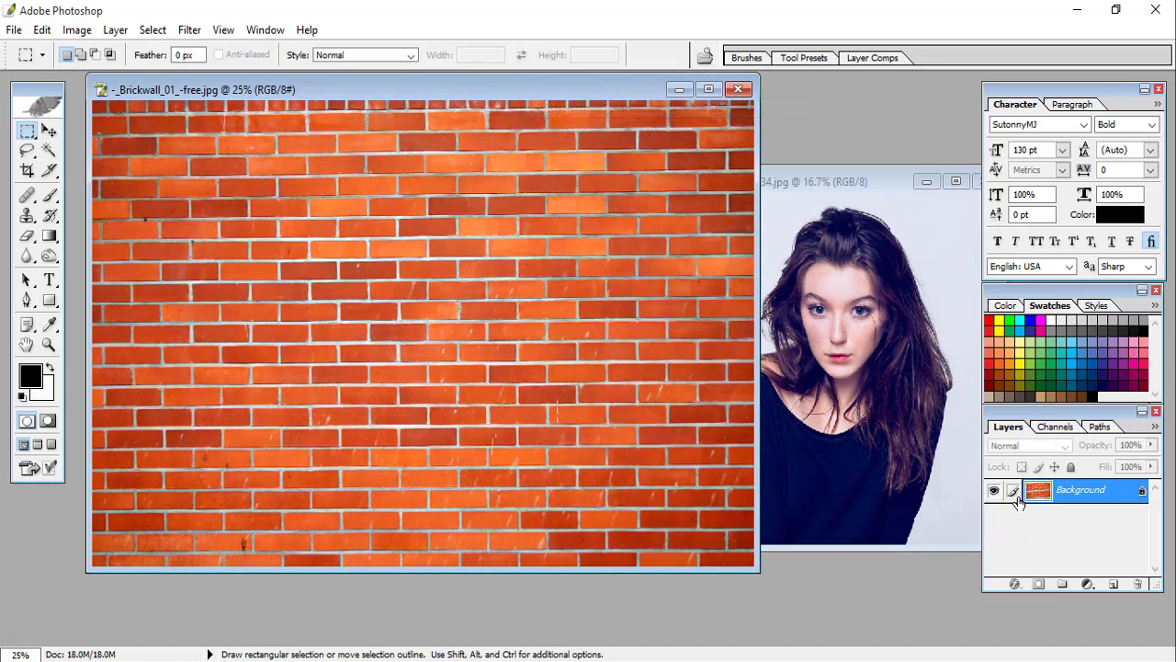
# Convert the brick wall Background into unlocked Layer 0 and bring the portrait window forward.
pyautogui.doubleClick(1070, 496)
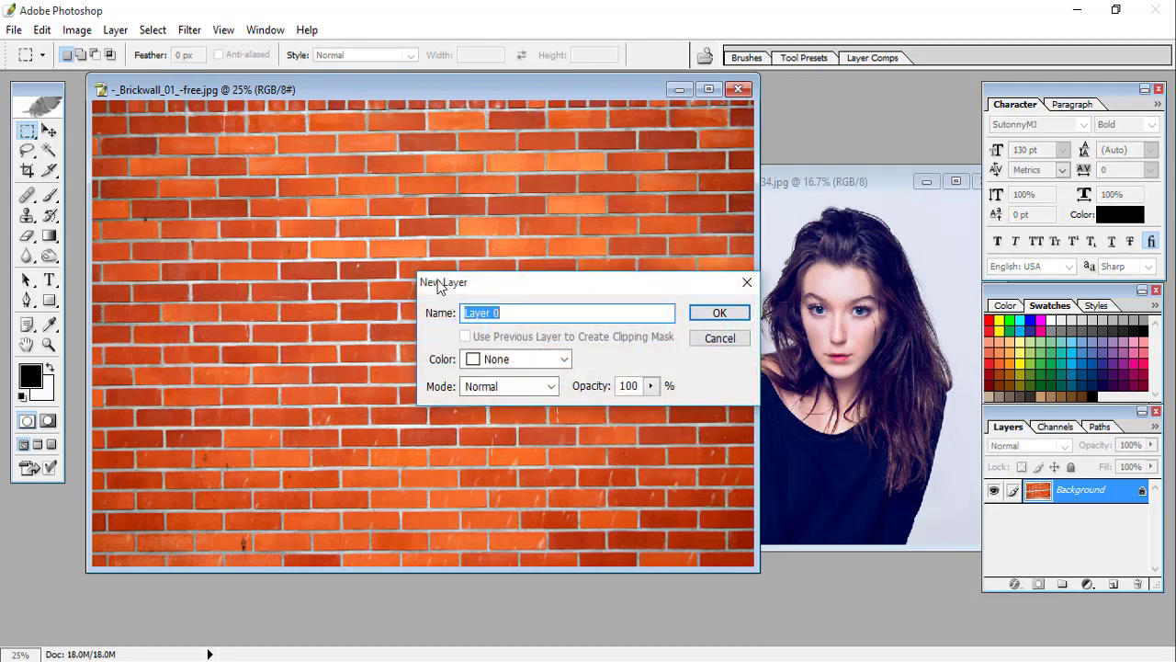
pyautogui.click(719, 315)
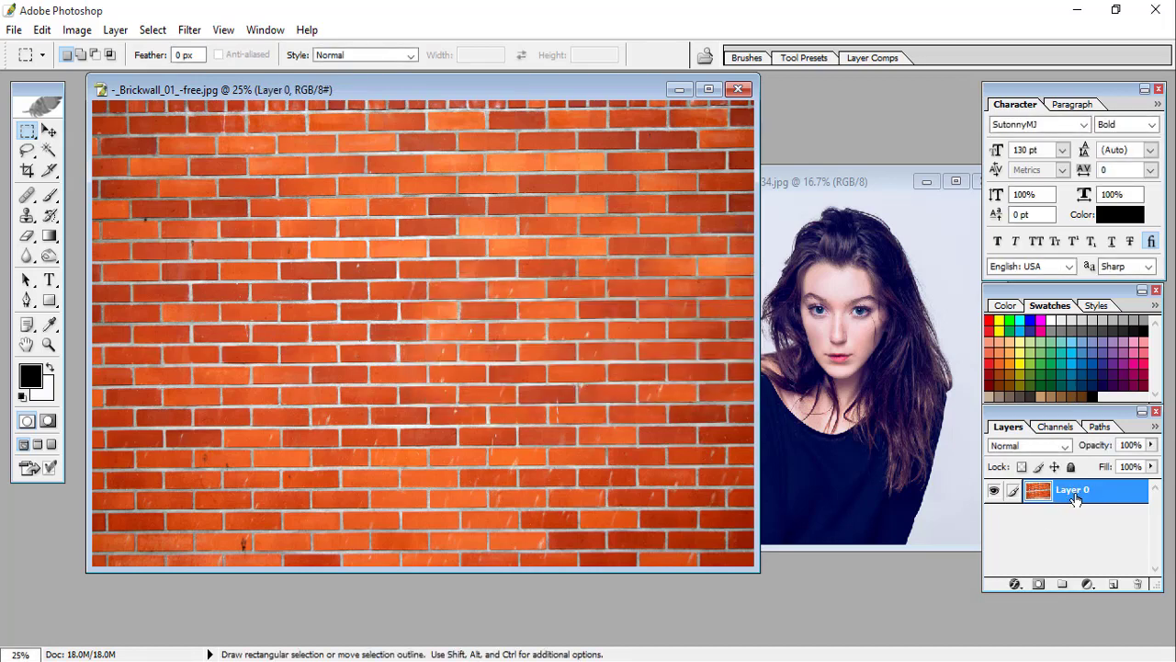
pyautogui.moveTo(831, 187); pyautogui.dragTo(740, 169)
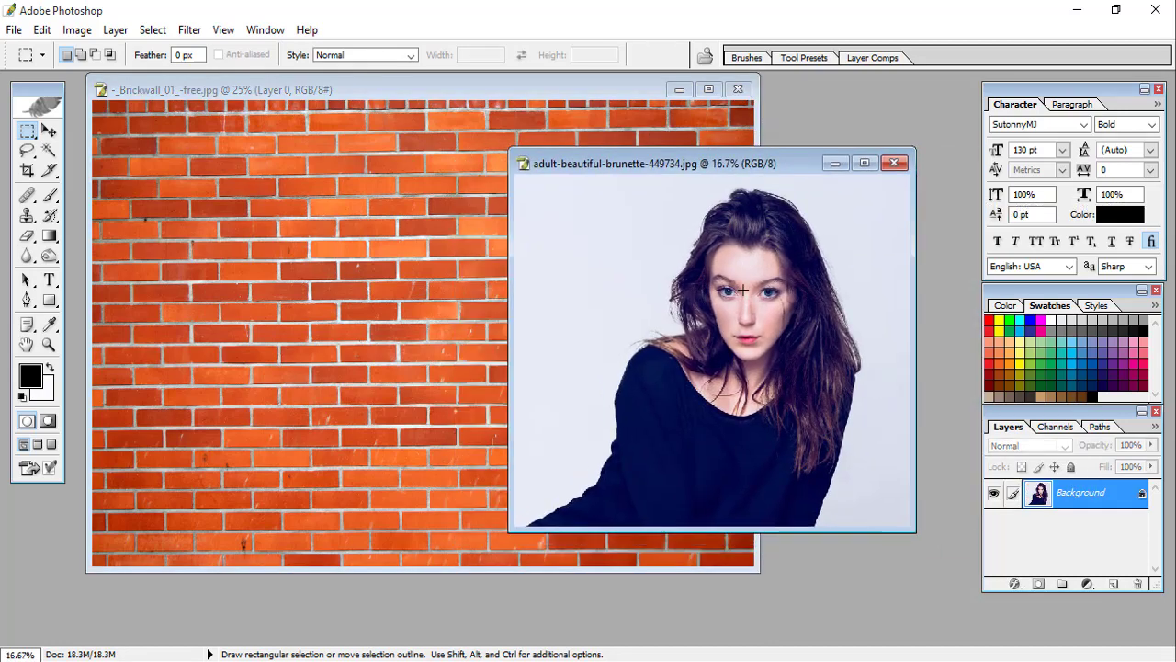
# Magic Wand-select the portrait's light backdrop and bring up Feather Selection.
pyautogui.click(48, 152)
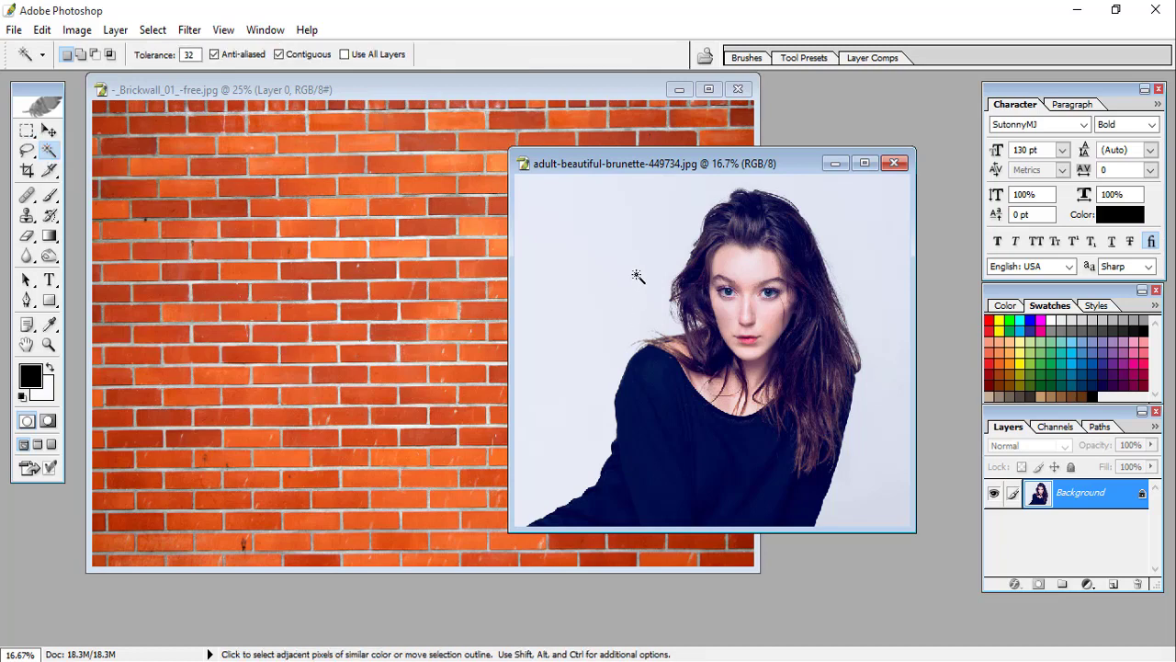
pyautogui.click(636, 275)
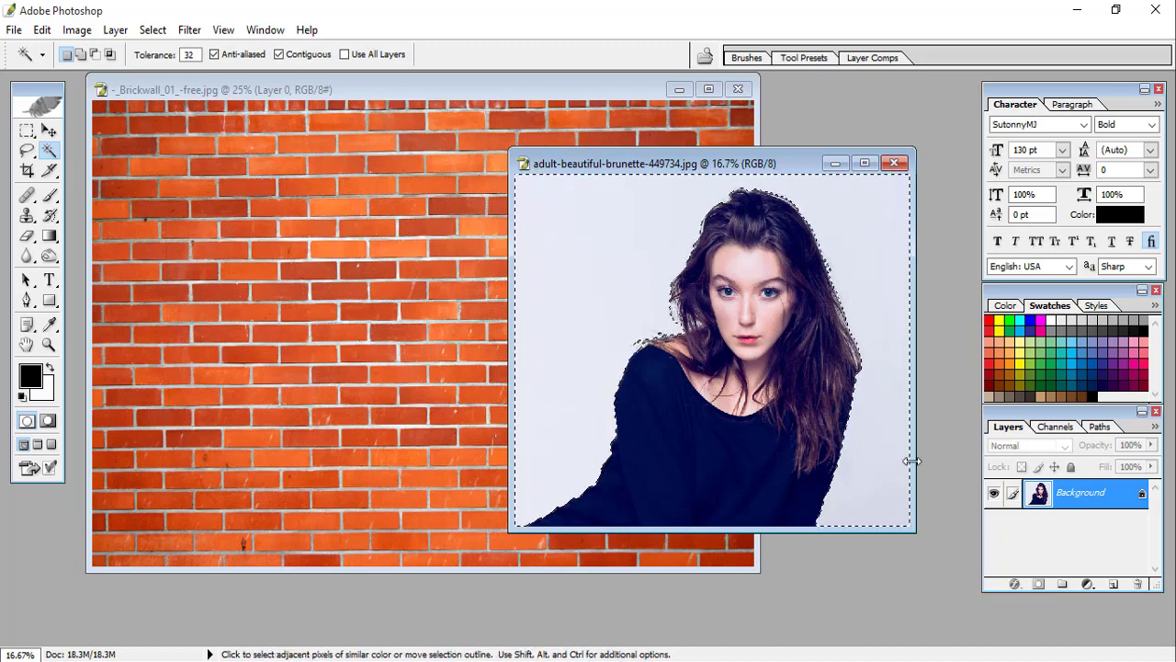
pyautogui.moveTo(915, 531); pyautogui.dragTo(981, 607)
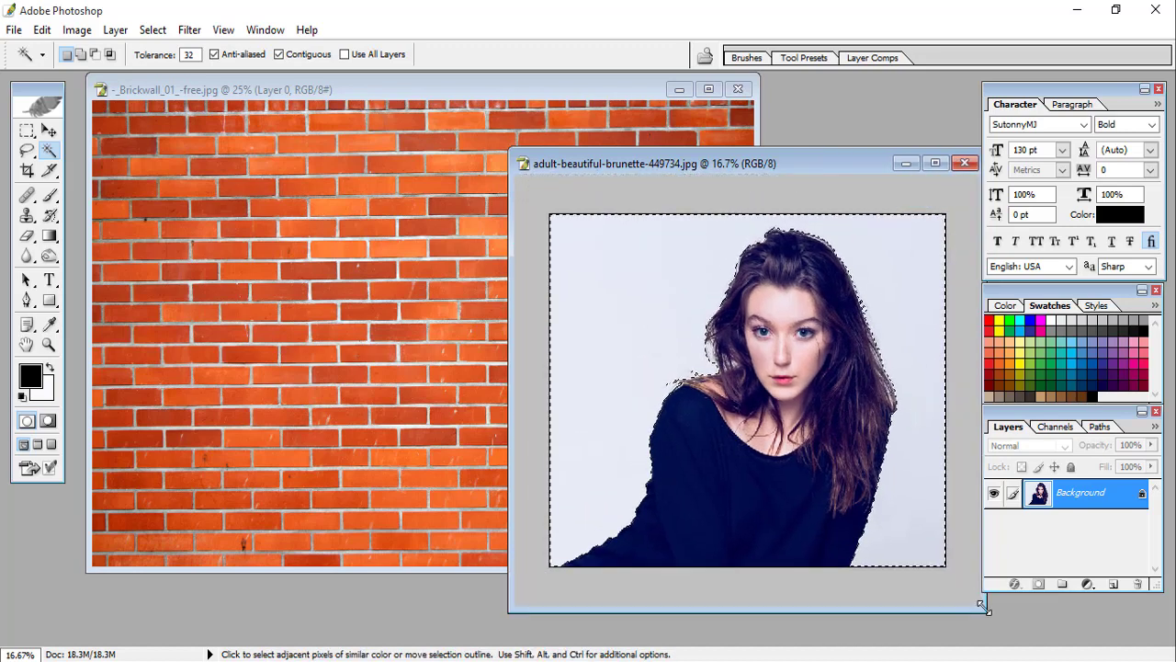
pyautogui.press('ctrl')
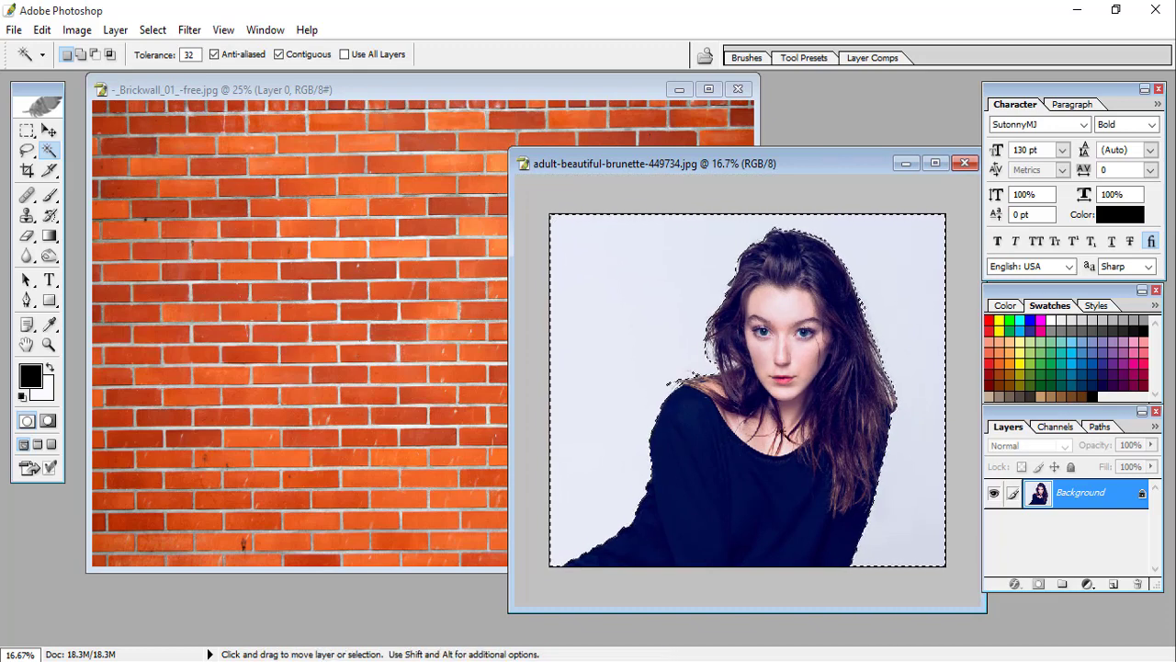
pyautogui.hotkey('ctrl', 'alt', 'd')
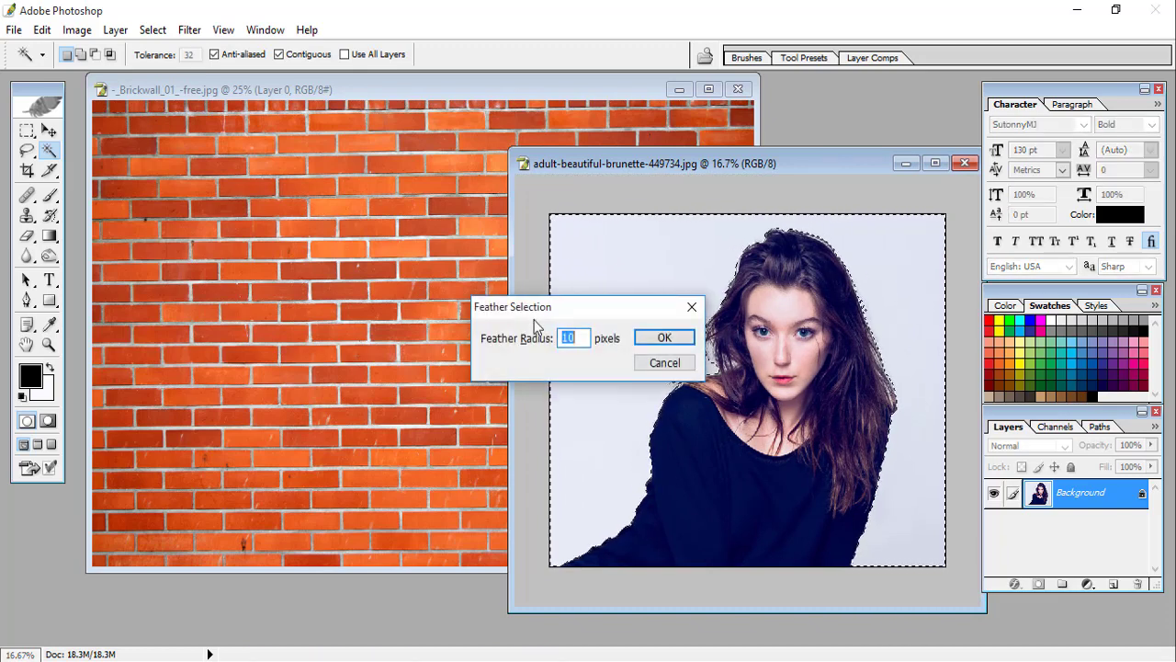
# Feather the selection by 30 pixels and invert it to select the woman.
pyautogui.click(568, 338)
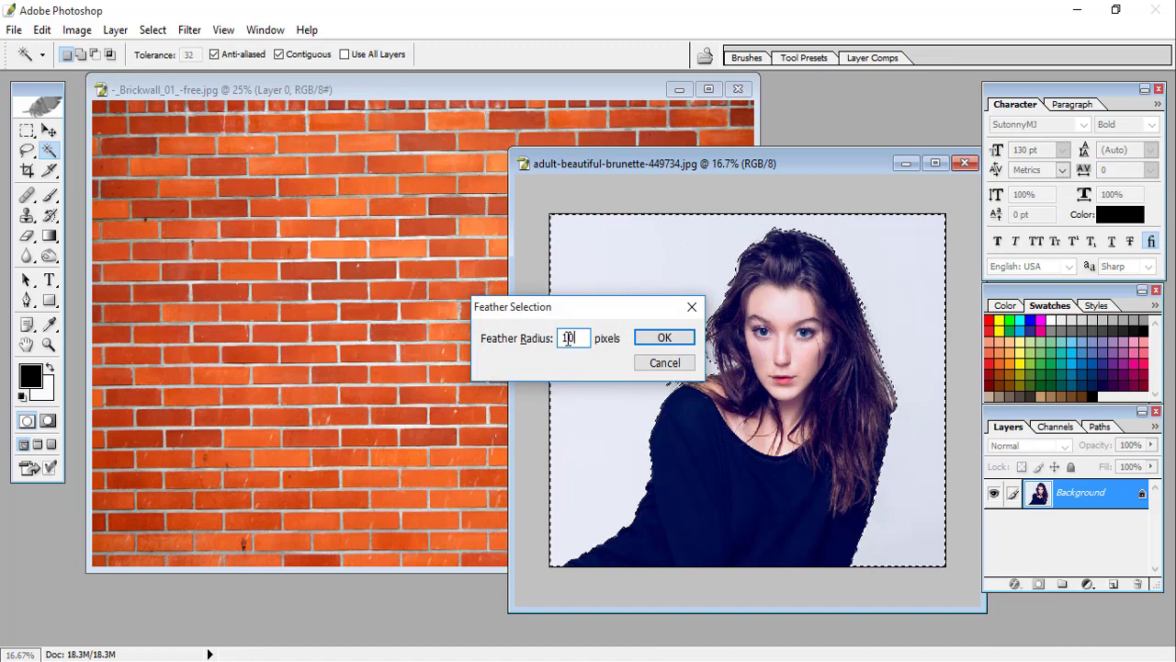
pyautogui.write('30')
pyautogui.click(664, 337)
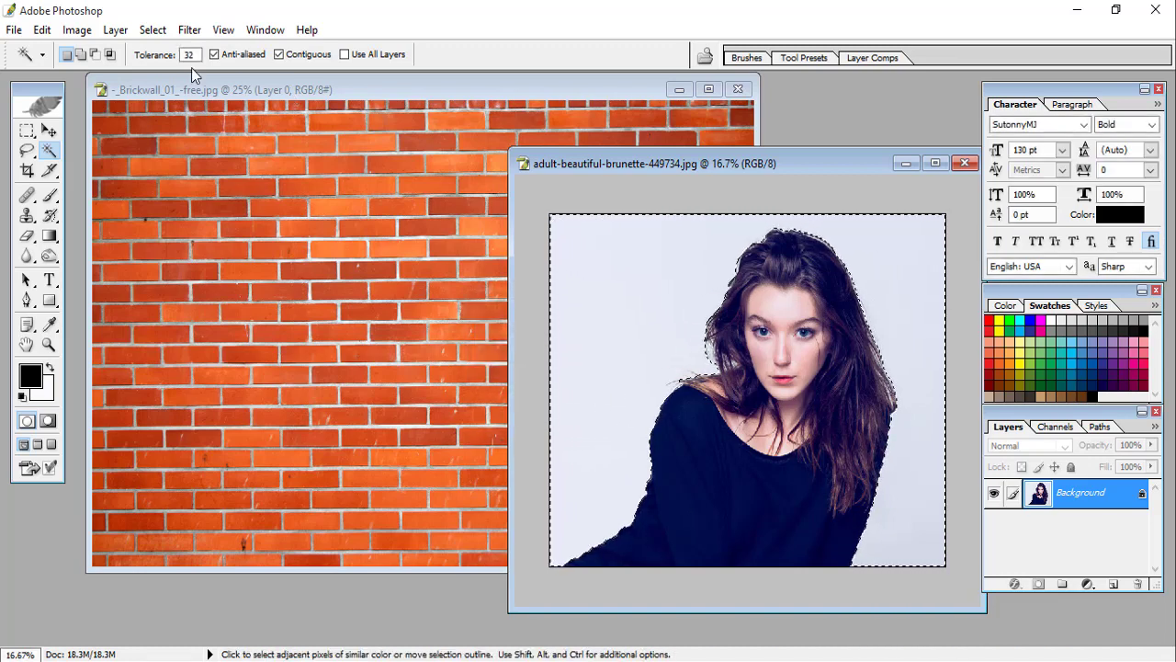
pyautogui.click(155, 34)
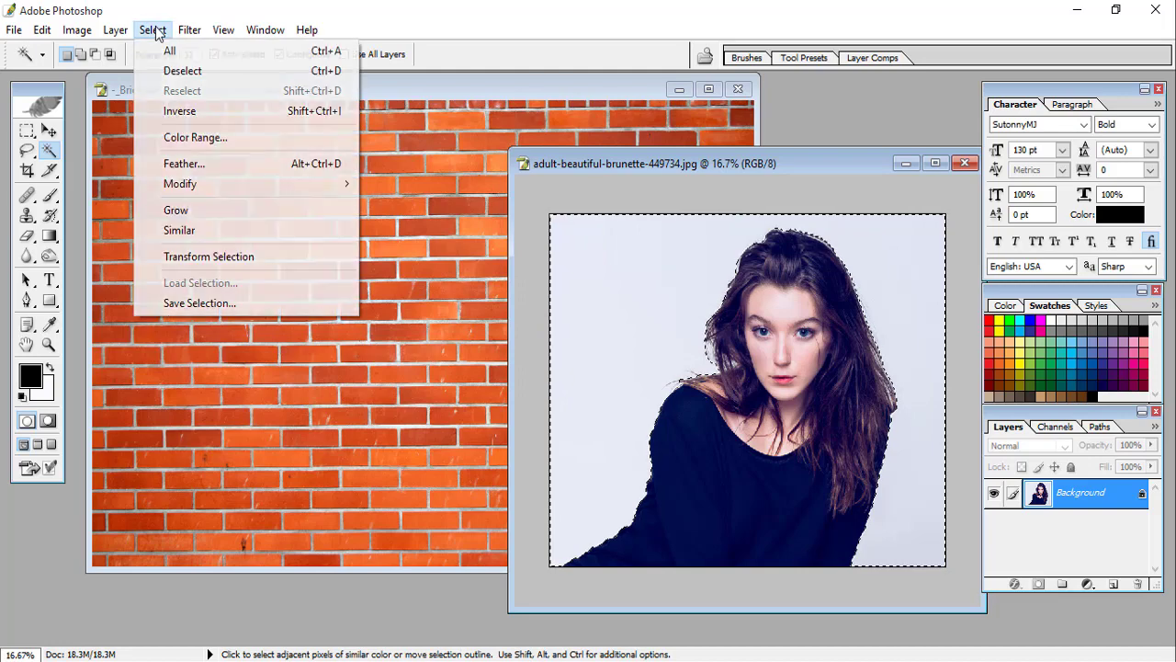
pyautogui.click(184, 114)
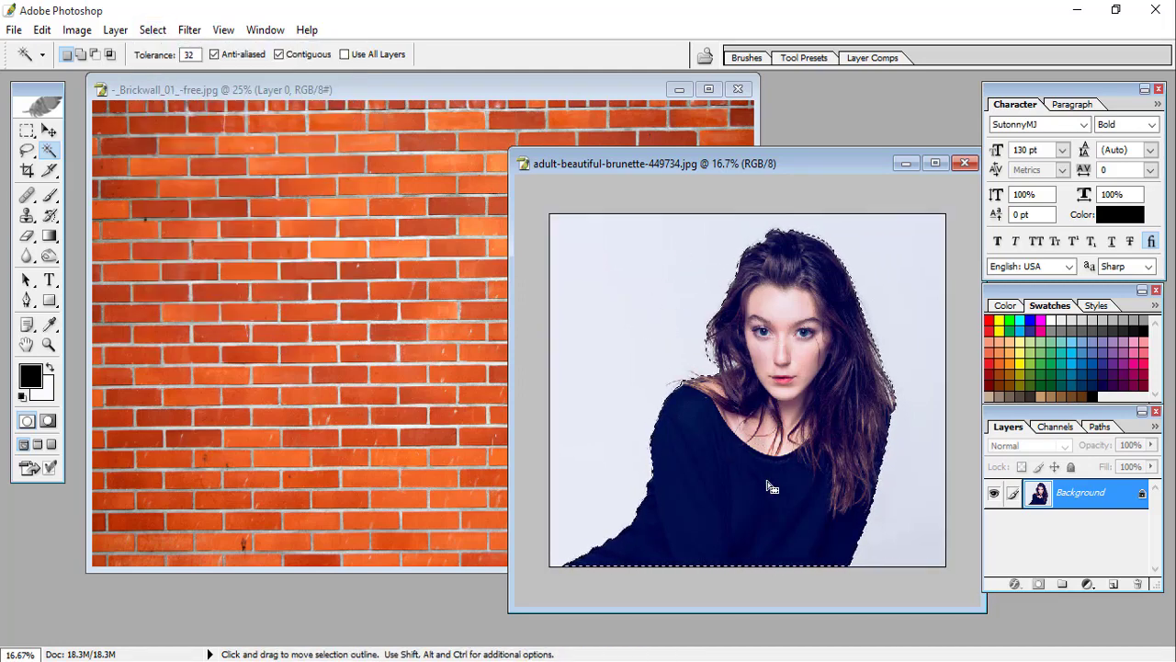
pyautogui.press('ctrl')
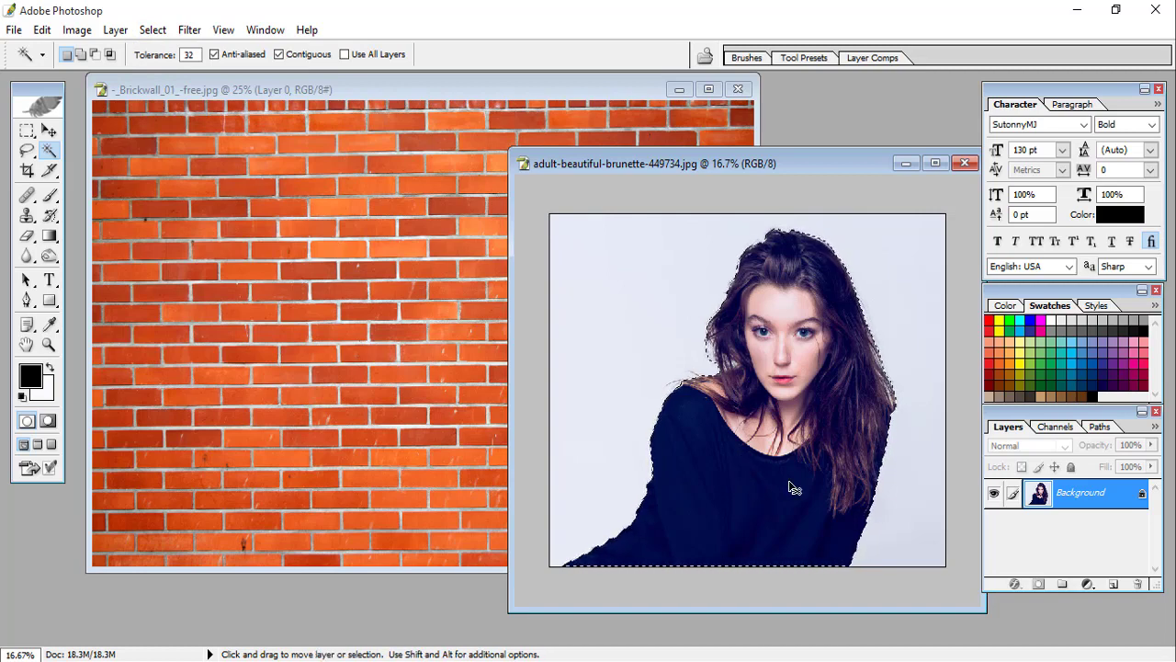
# Paste the cut-out woman onto the maximized brick wall image as Layer 1.
pyautogui.click(581, 94)
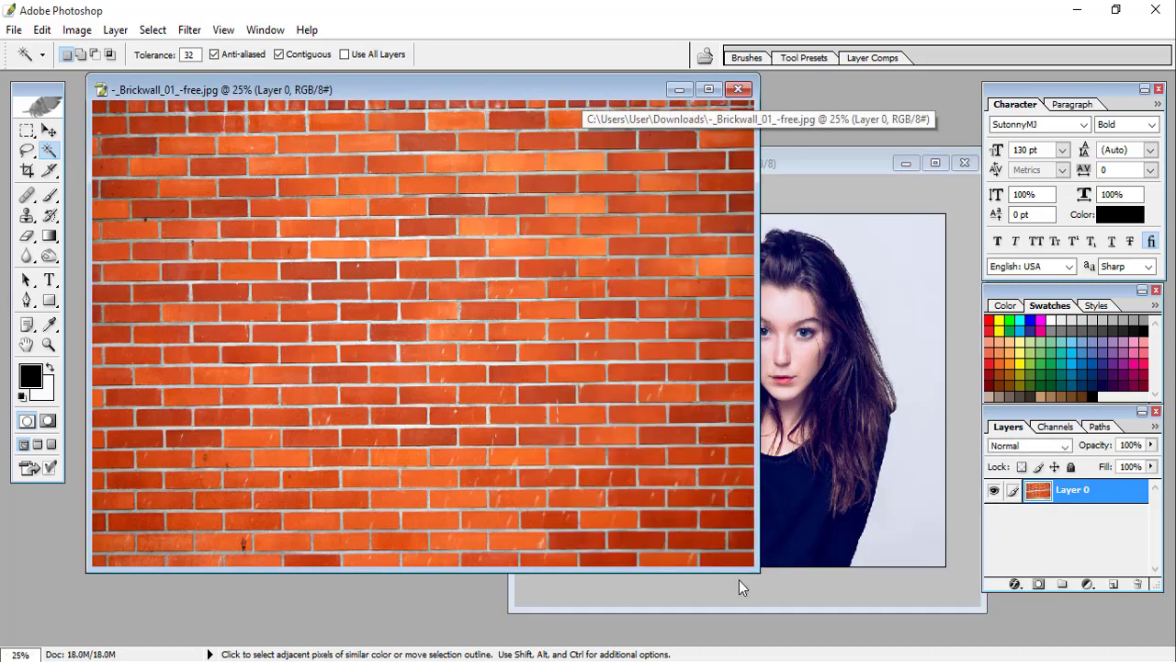
pyautogui.click(707, 89)
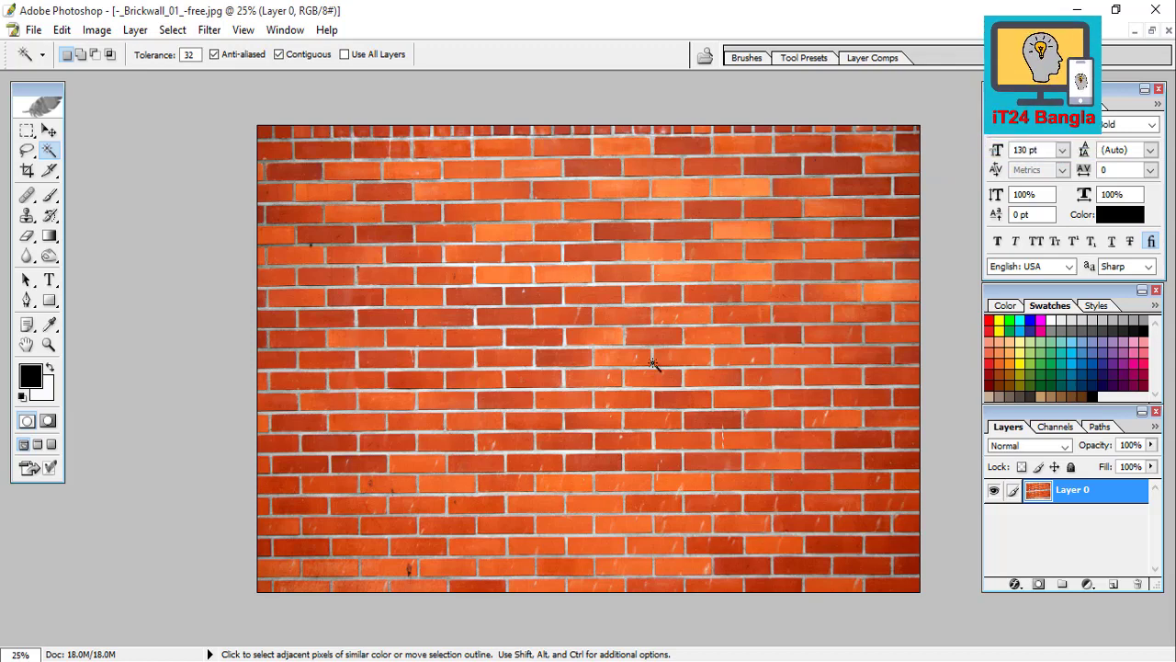
pyautogui.press('ctrl')
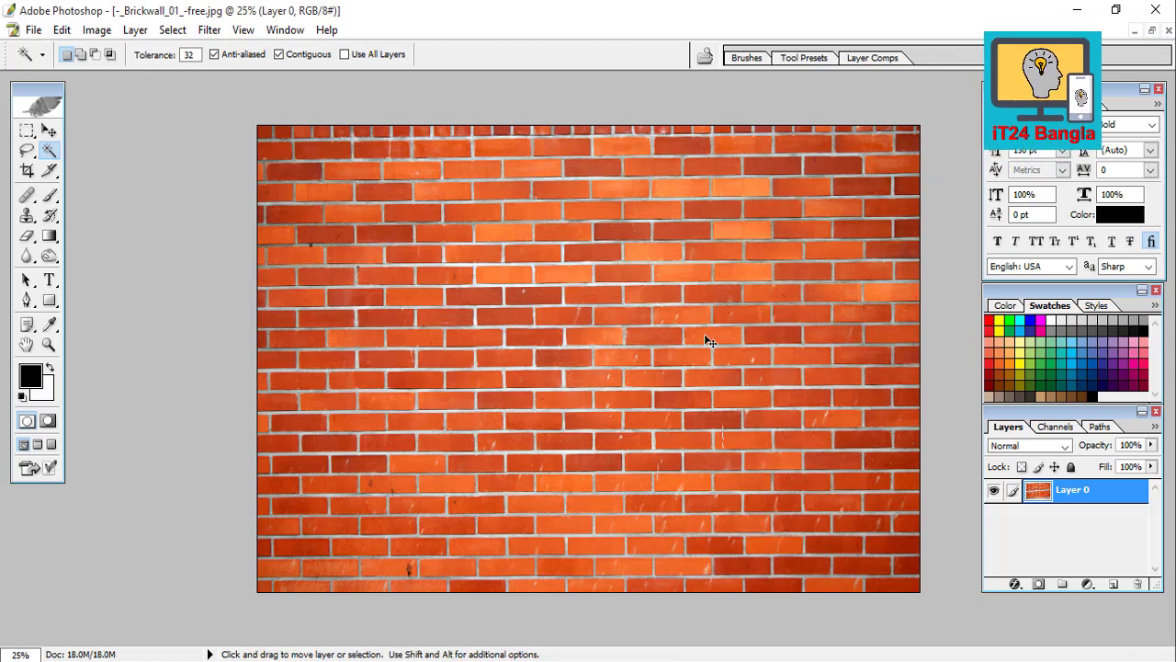
pyautogui.hotkey('ctrl', 'v')
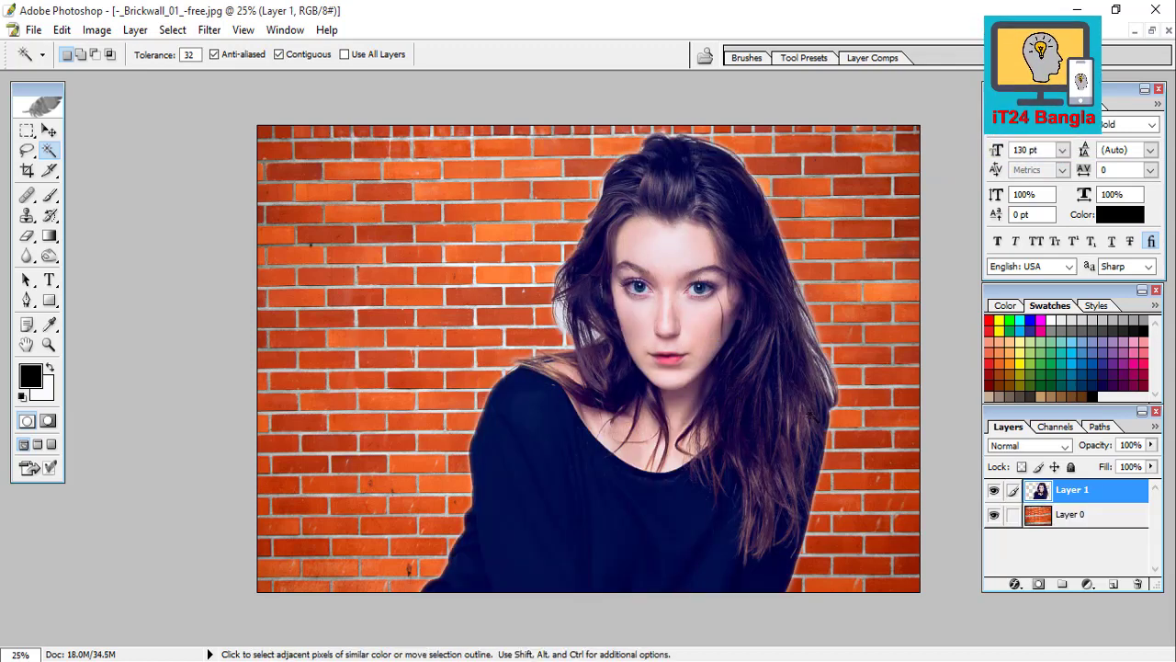
pyautogui.doubleClick(1072, 493)
# Scale the portrait to about 84% × 90% and place it bottom right of centre.
pyautogui.click(49, 132)
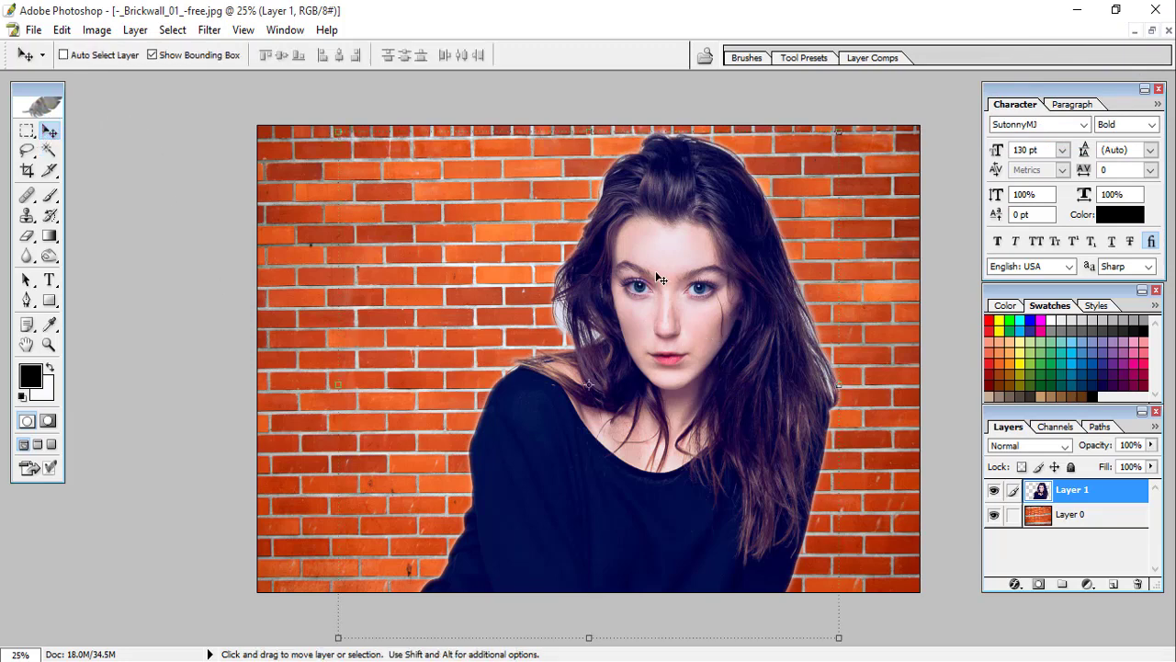
pyautogui.click(839, 133)
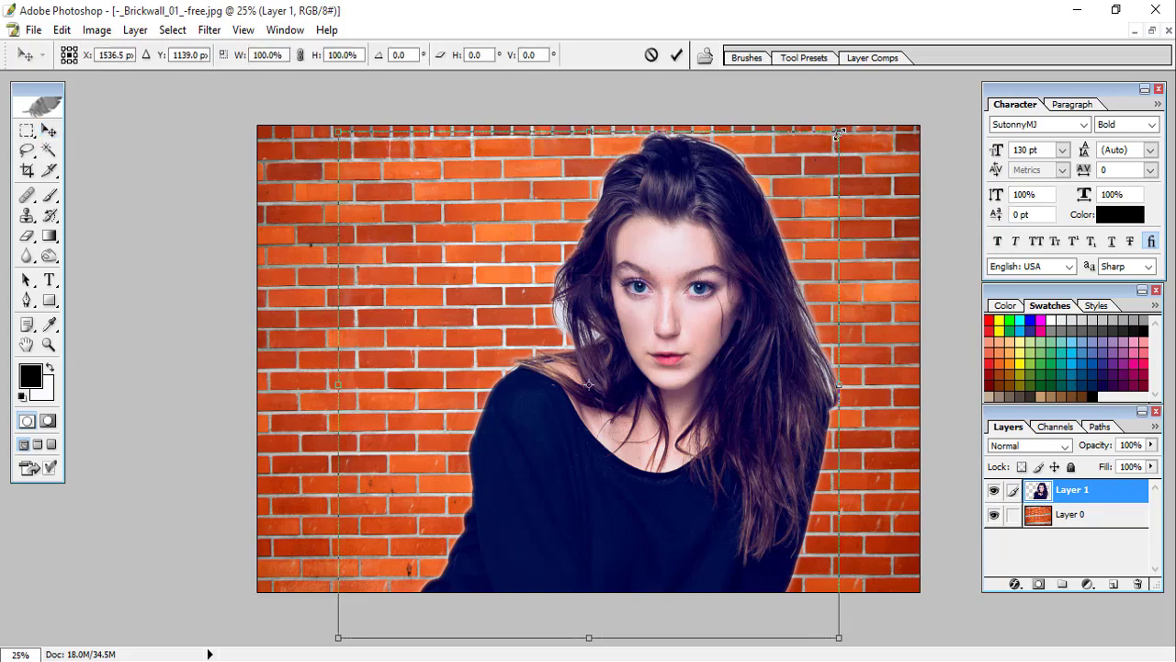
pyautogui.moveTo(839, 133); pyautogui.dragTo(736, 237)
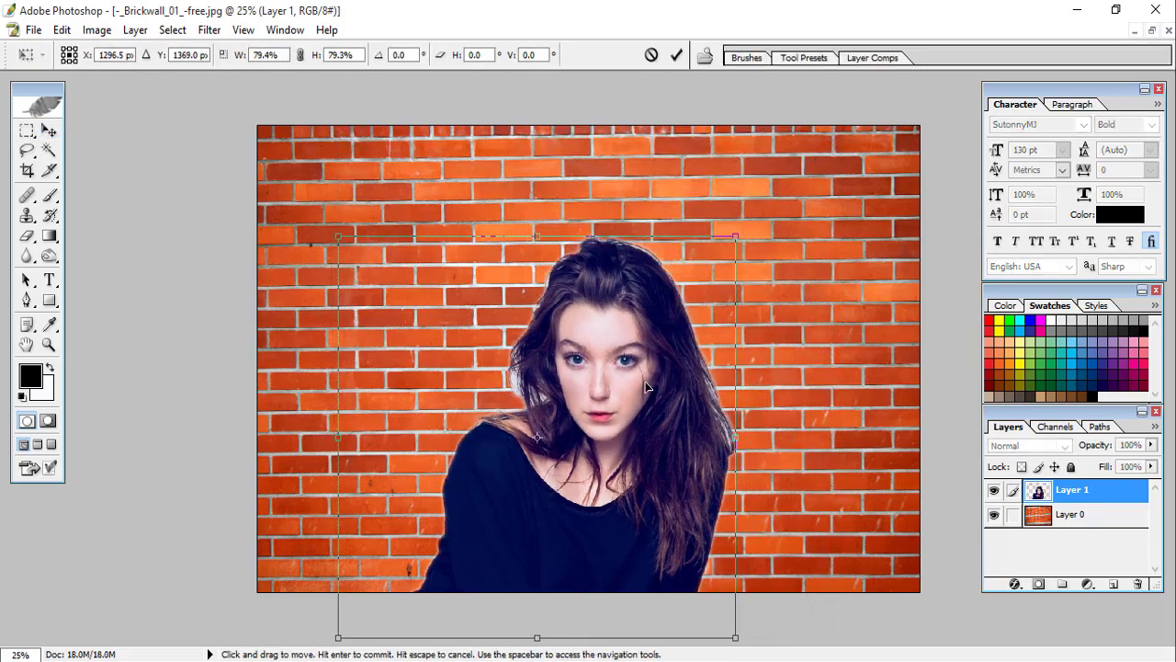
pyautogui.moveTo(647, 387); pyautogui.dragTo(694, 287)
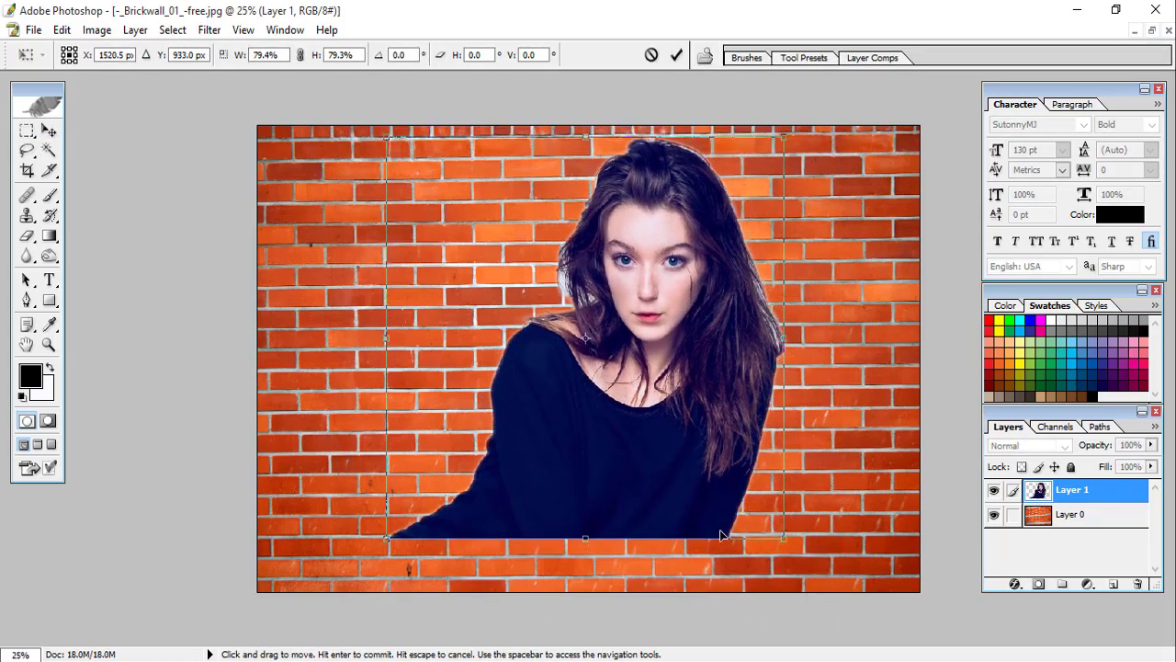
pyautogui.moveTo(784, 539); pyautogui.dragTo(808, 591)
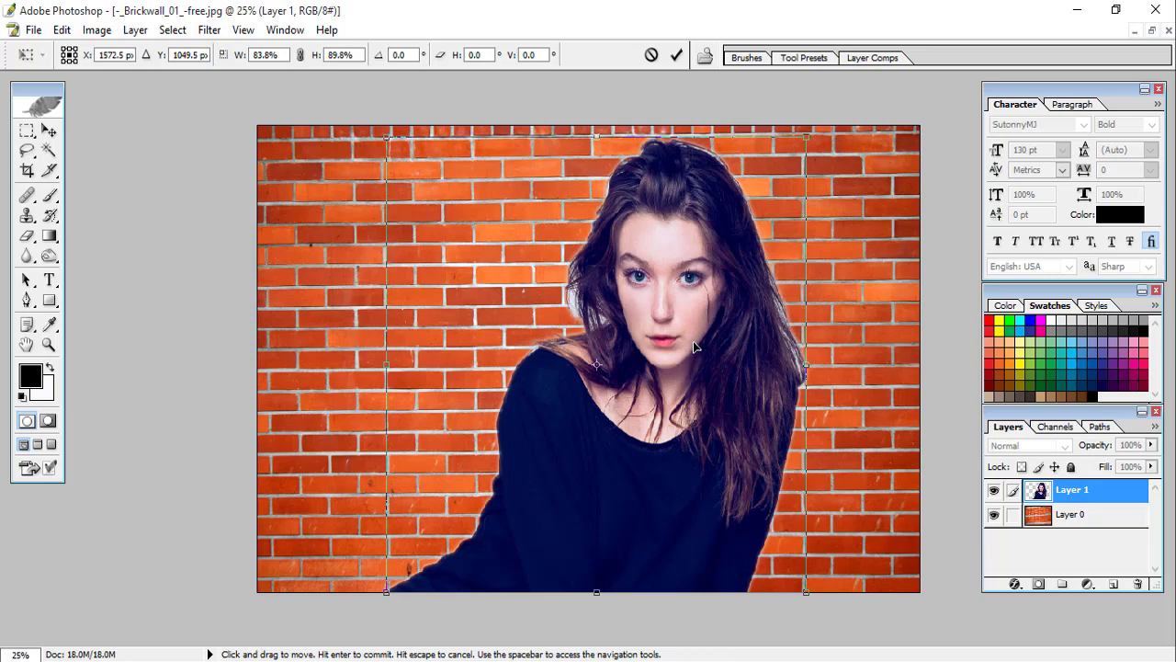
pyautogui.moveTo(694, 346)
pyautogui.mouseDown()
pyautogui.moveTo(681, 346)
pyautogui.moveTo(694, 347)
pyautogui.mouseUp()
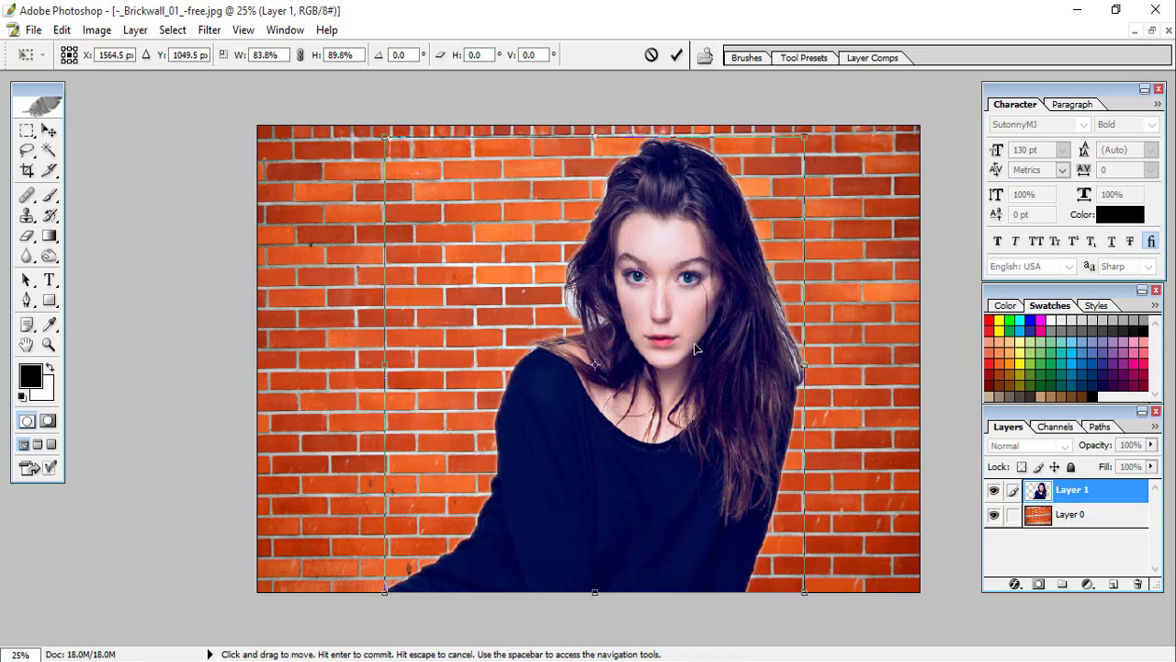
pyautogui.press('Return')
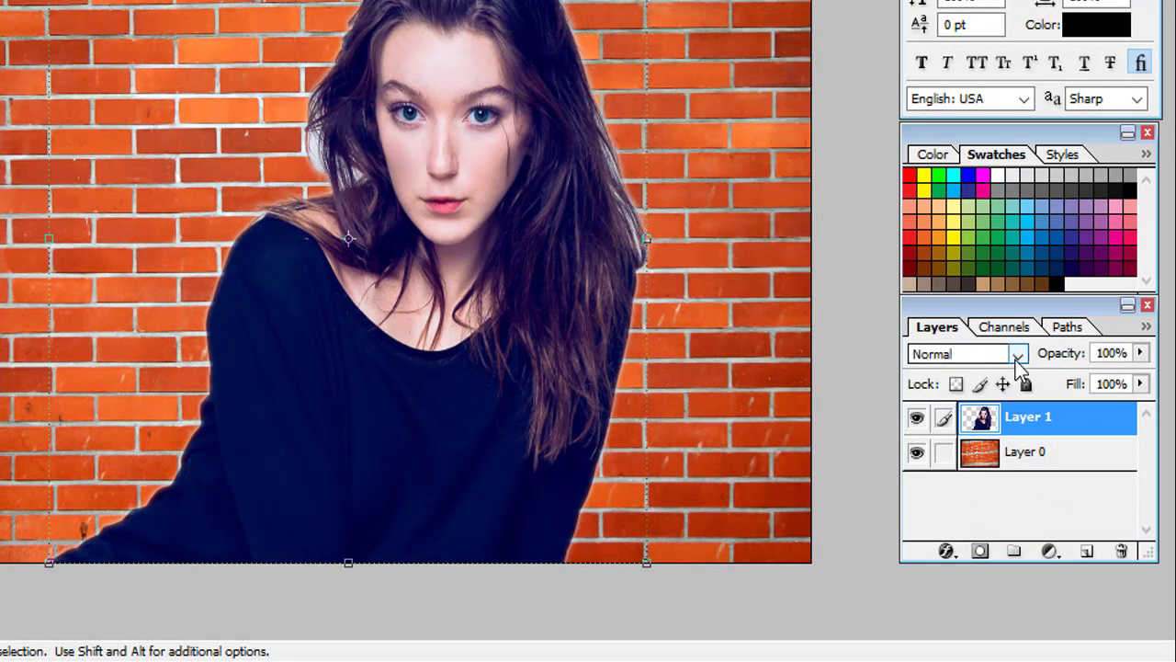
# Set Layer 1's blend mode to Hard Light.
pyautogui.click(1019, 357)
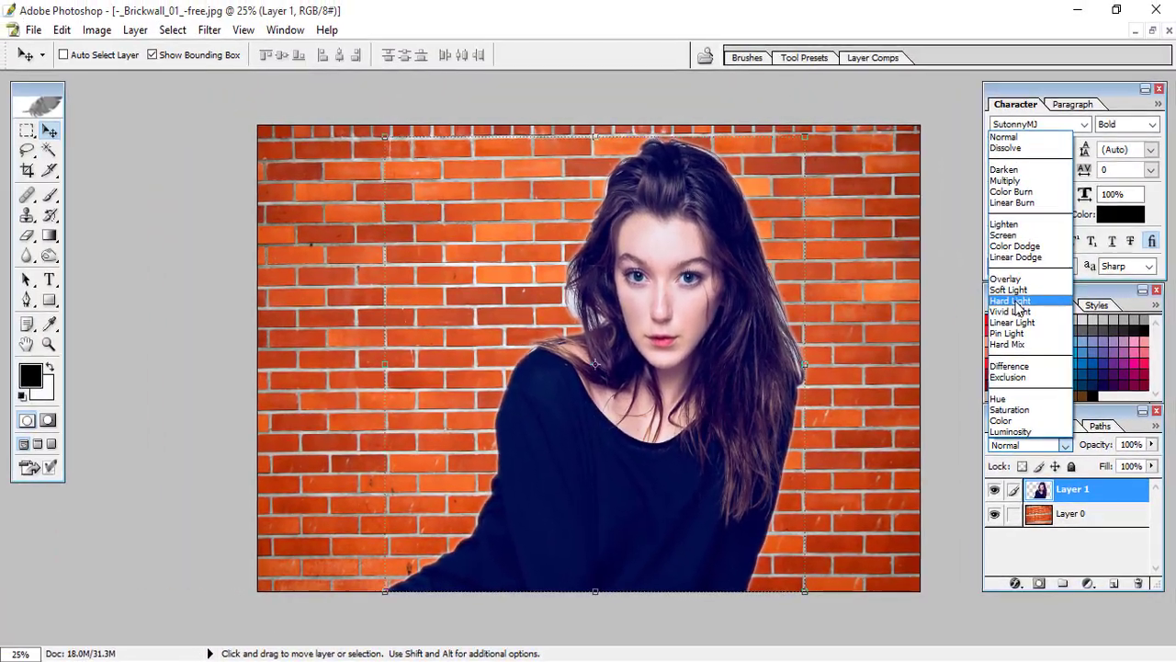
pyautogui.click(1018, 306)
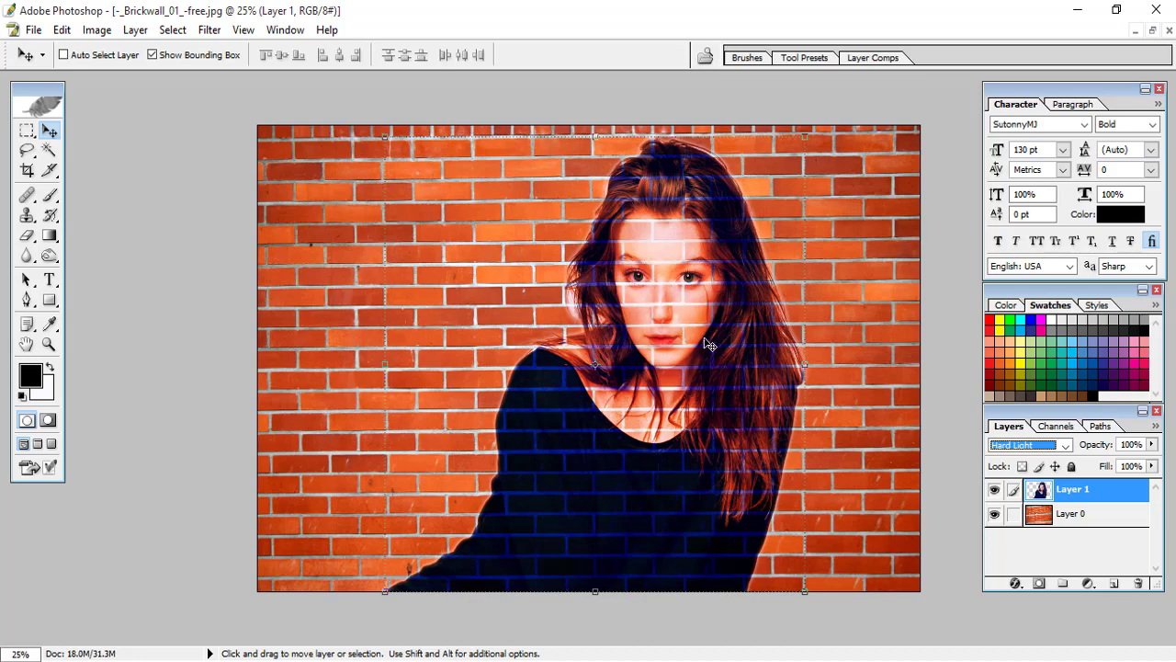
# Make Layer 0 active and Merge Visible (Ctrl+Shift+E) into a single Layer 0.
pyautogui.click(1059, 517)
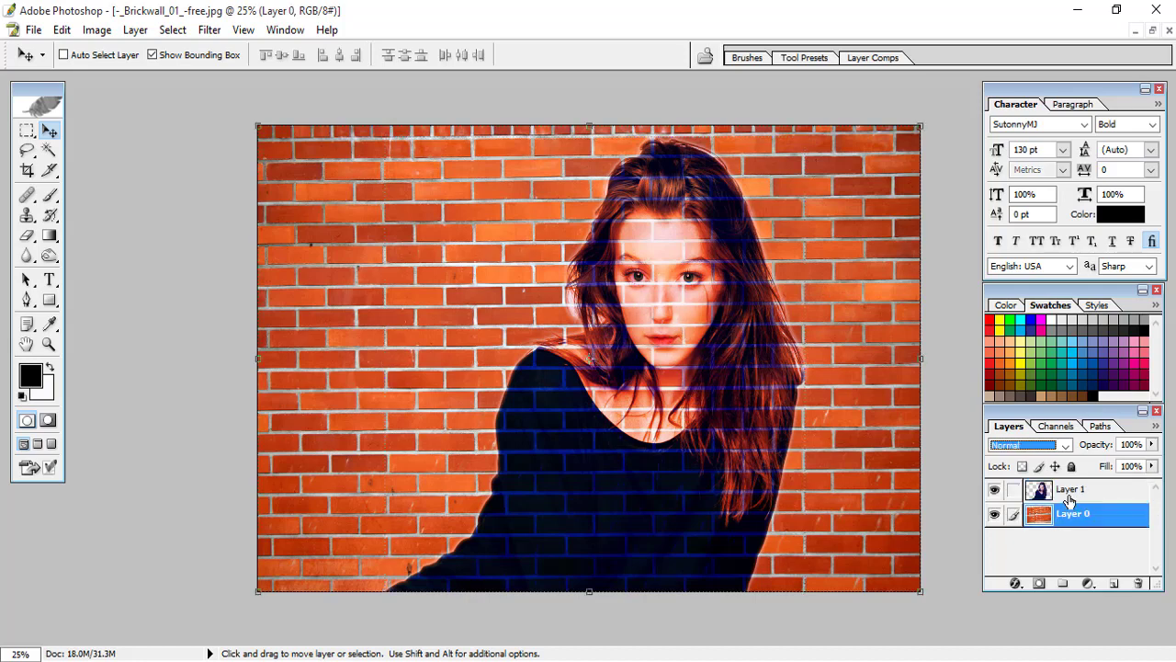
pyautogui.click(1070, 491)
pyautogui.click(1068, 515)
pyautogui.click(1070, 492)
pyautogui.click(1068, 515)
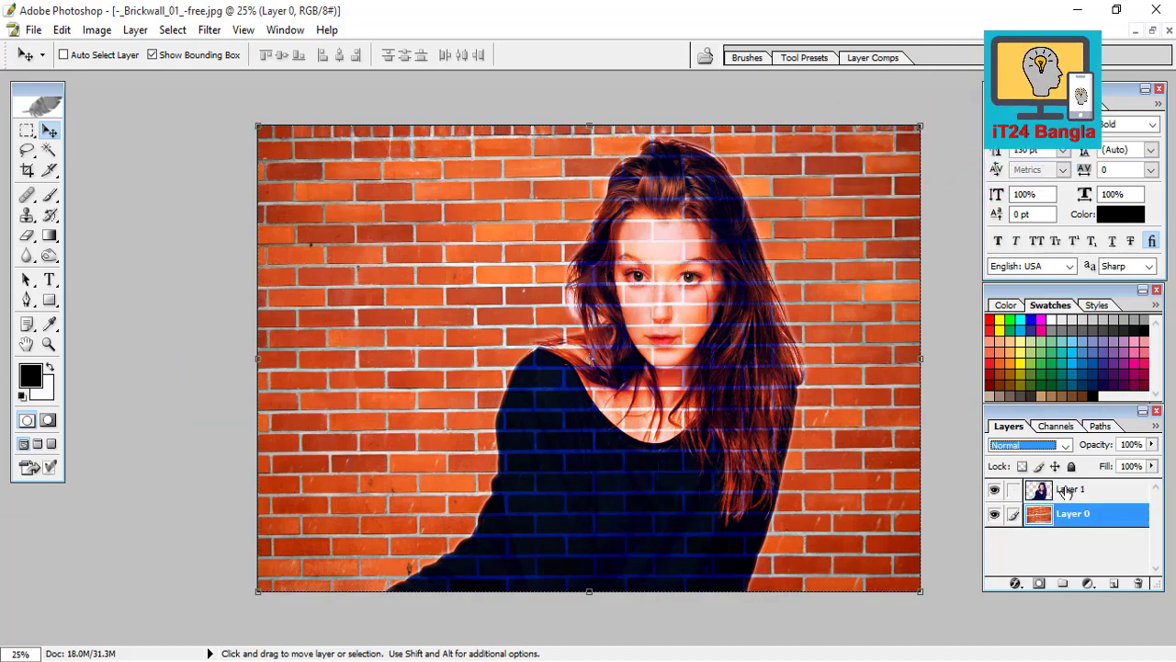
pyautogui.click(1071, 489)
pyautogui.click(1068, 515)
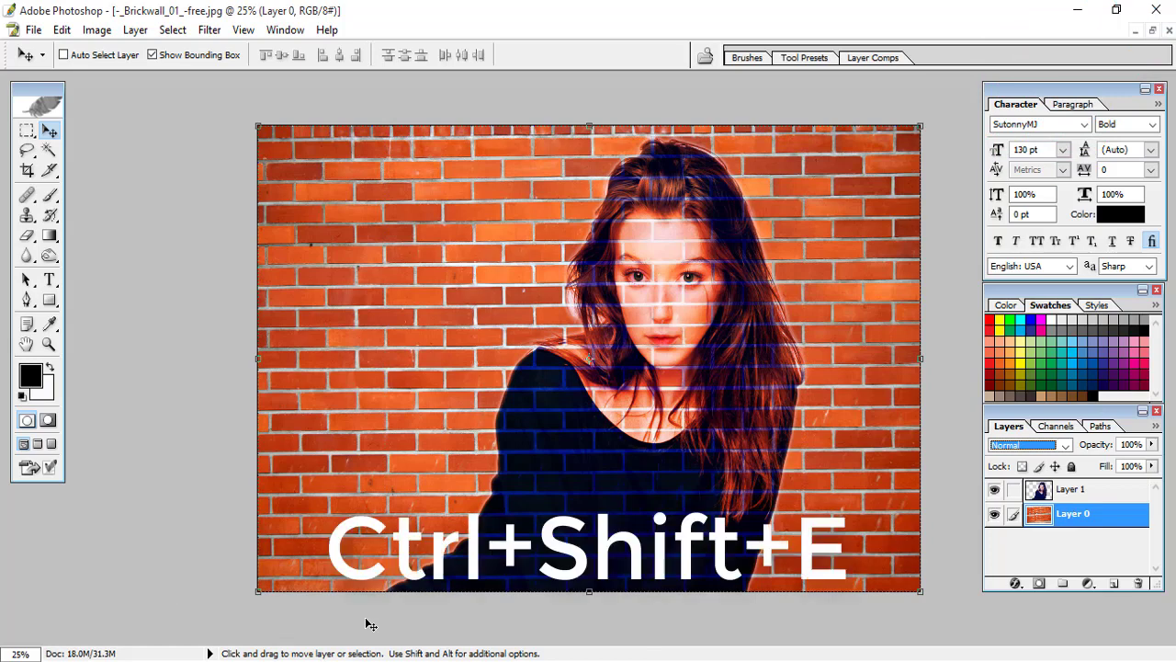
pyautogui.press('shift')
pyautogui.hotkey('ctrl', 'shift', 'e')
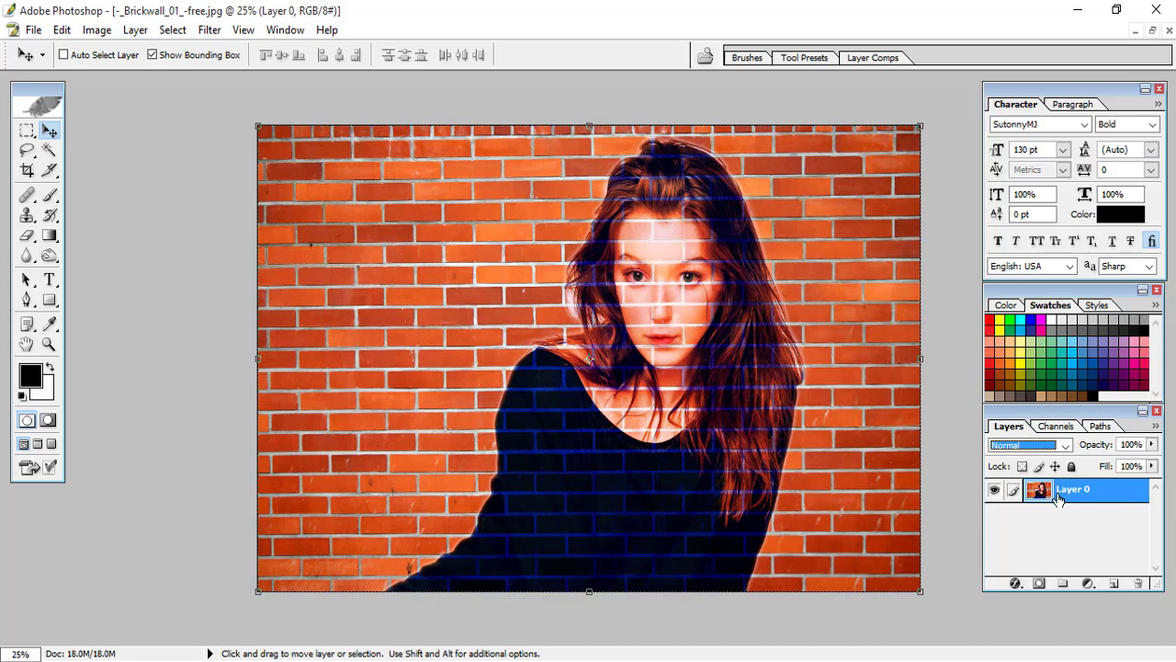
pyautogui.click(62, 30)
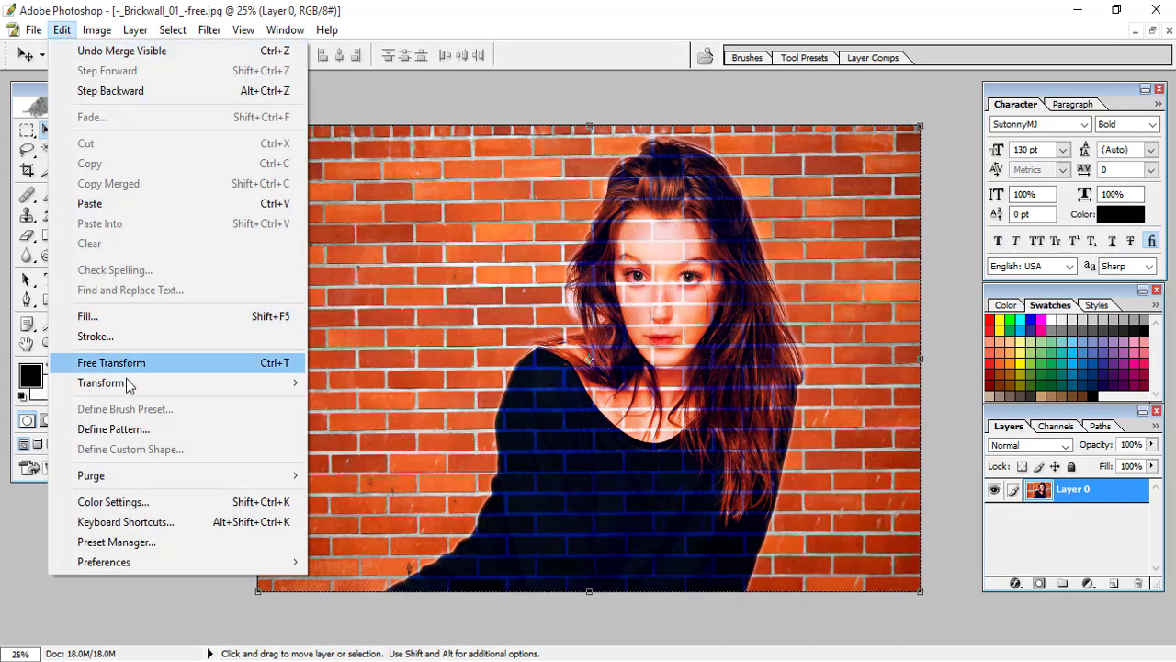
pyautogui.moveTo(101, 382)
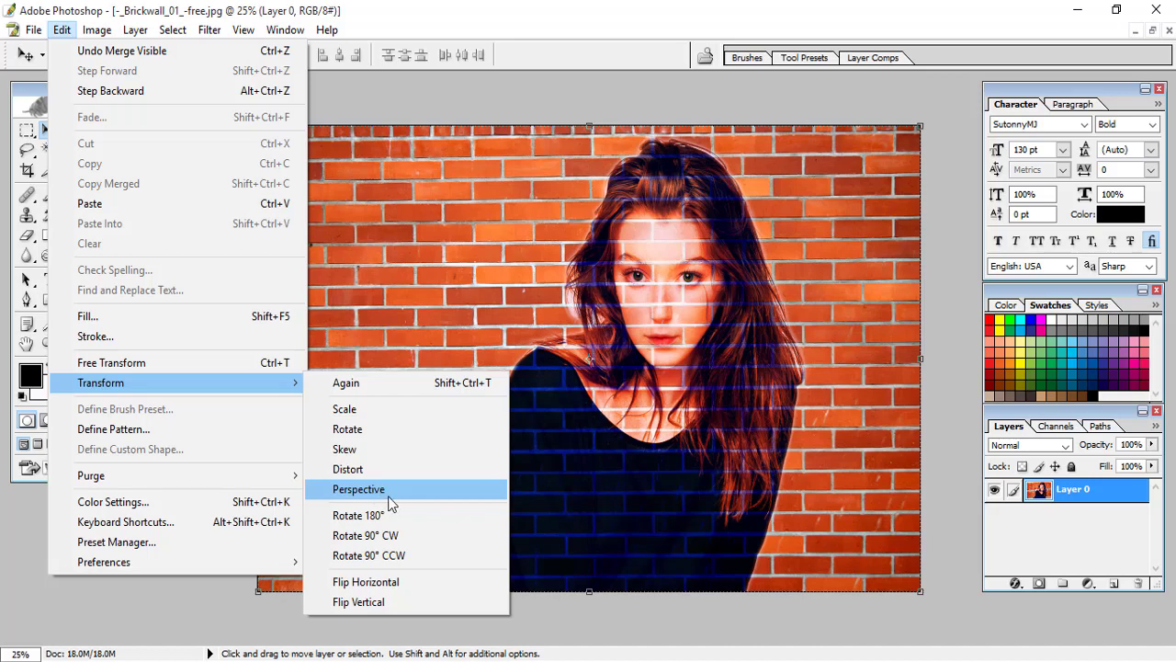
pyautogui.click(390, 498)
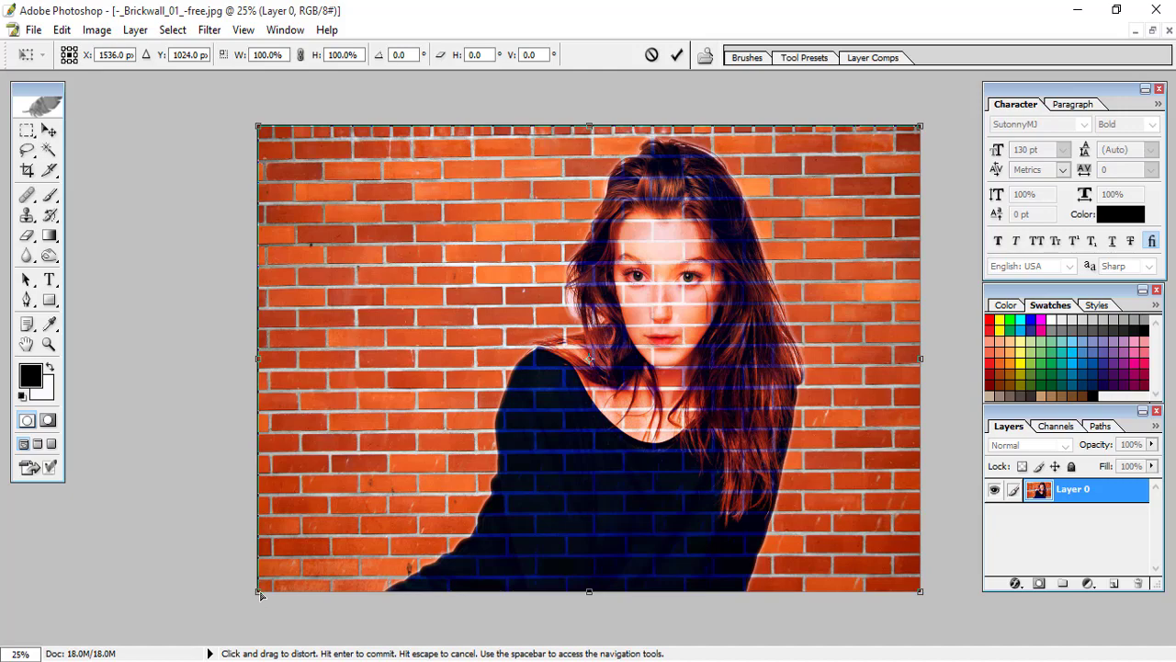
pyautogui.moveTo(260, 594); pyautogui.dragTo(260, 661)
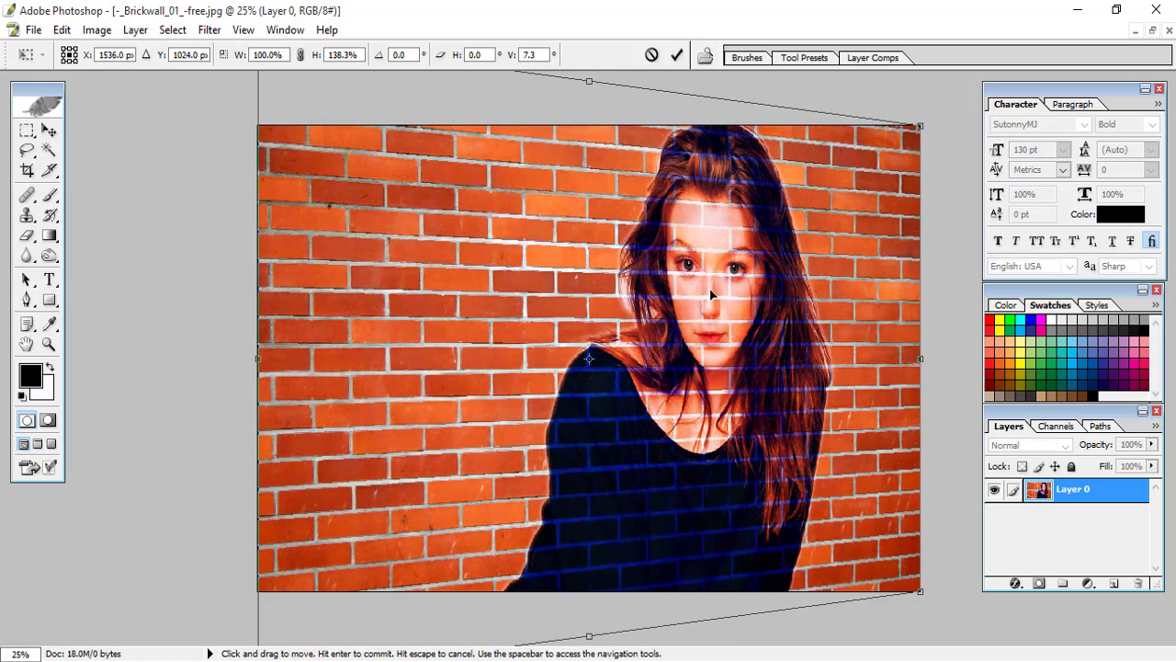
pyautogui.hotkey('ctrl', '-')
pyautogui.moveTo(370, 573)
pyautogui.mouseDown()
pyautogui.moveTo(376, 586)
pyautogui.moveTo(386, 555)
pyautogui.moveTo(363, 570)
pyautogui.mouseUp()
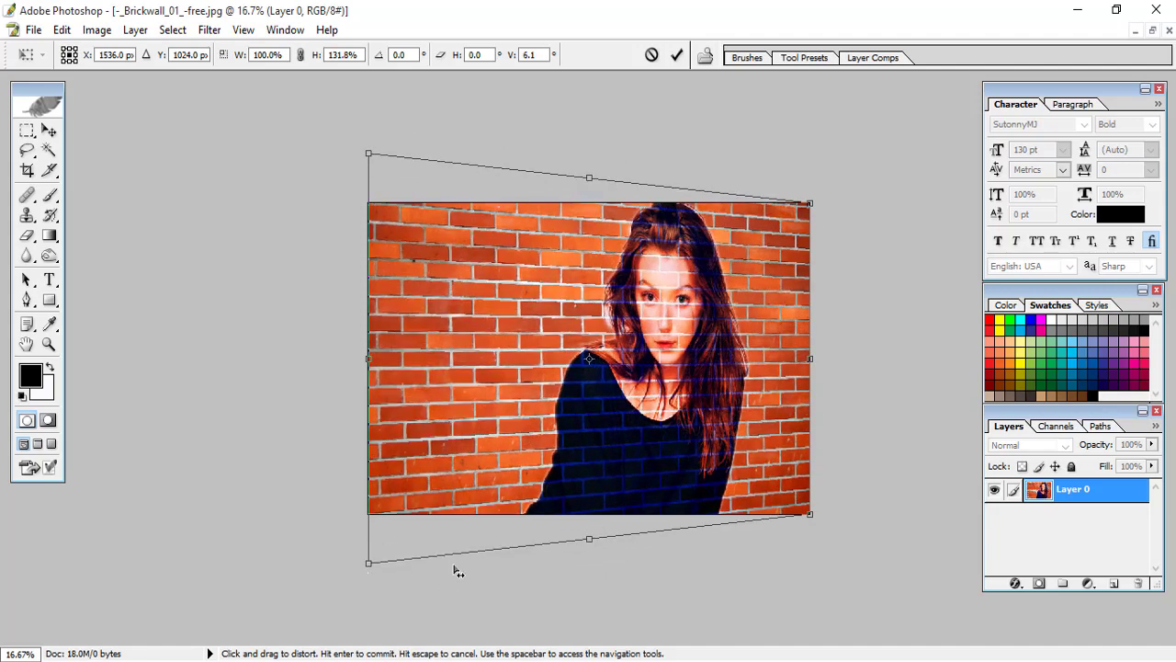
pyautogui.press('Escape')
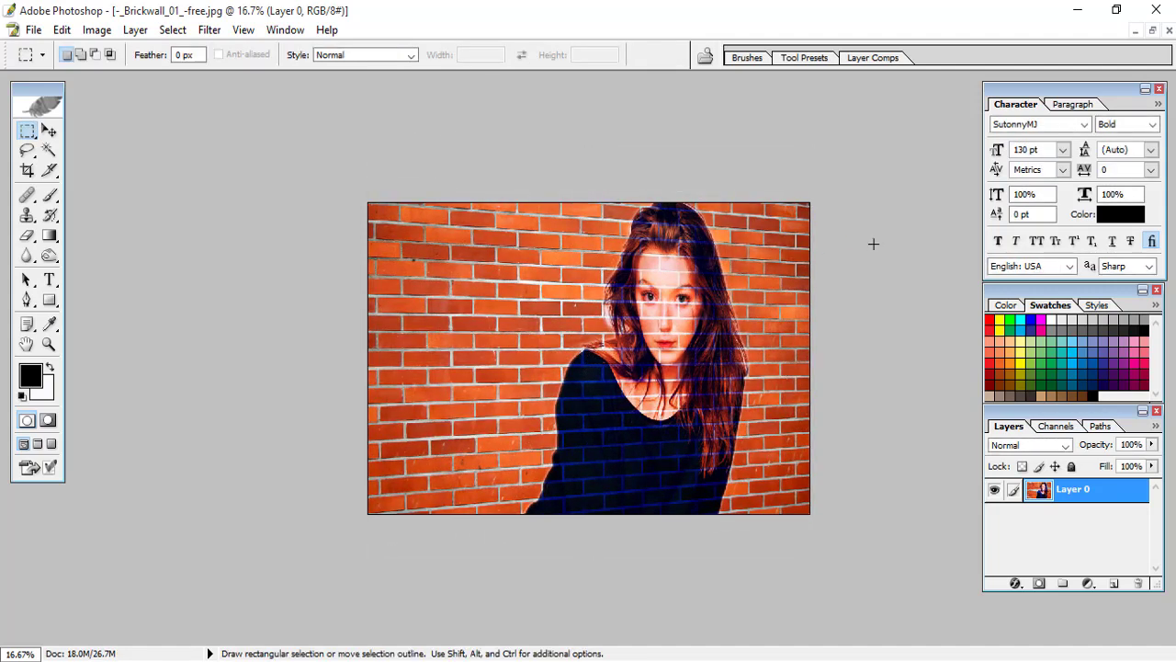